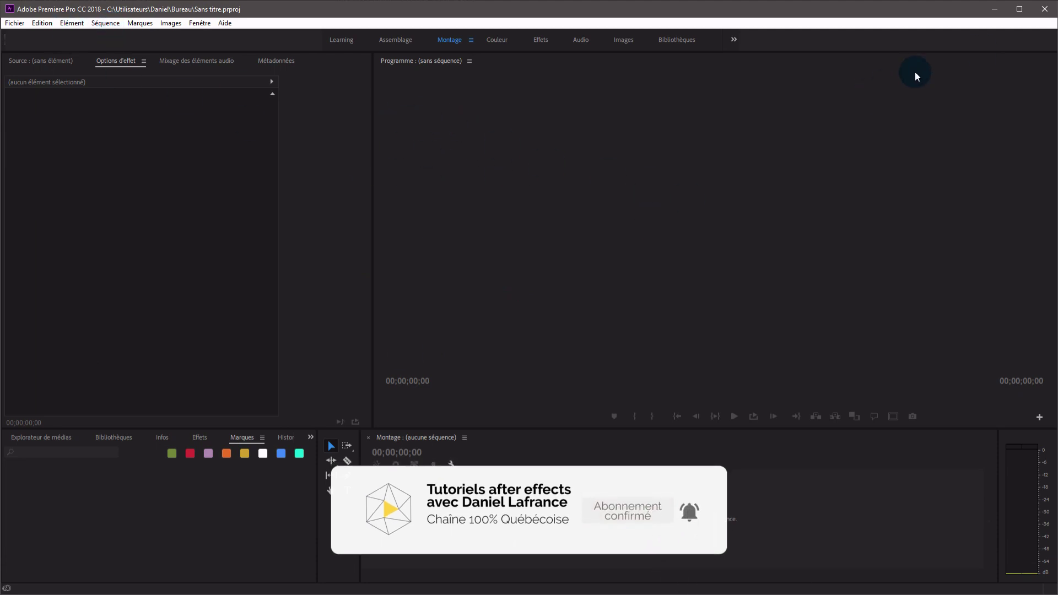
# Step: Quit the French-language Premiere Pro CC 2018 window
pyautogui.click(1045, 9)
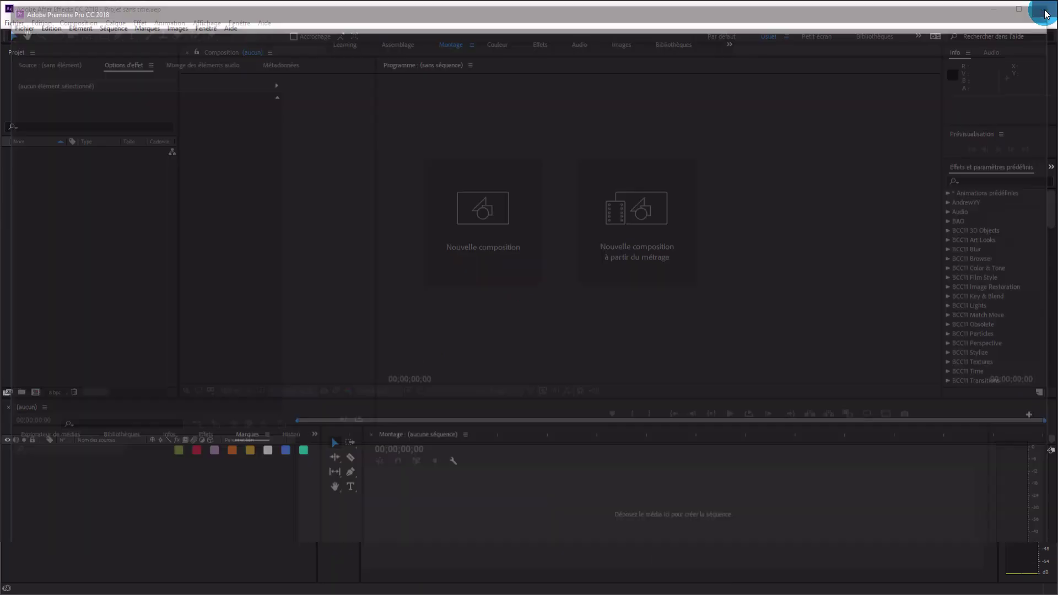
# Step: Quit After Effects and browse File Explorer to C:\Program Files\Adobe
pyautogui.click(1045, 9)
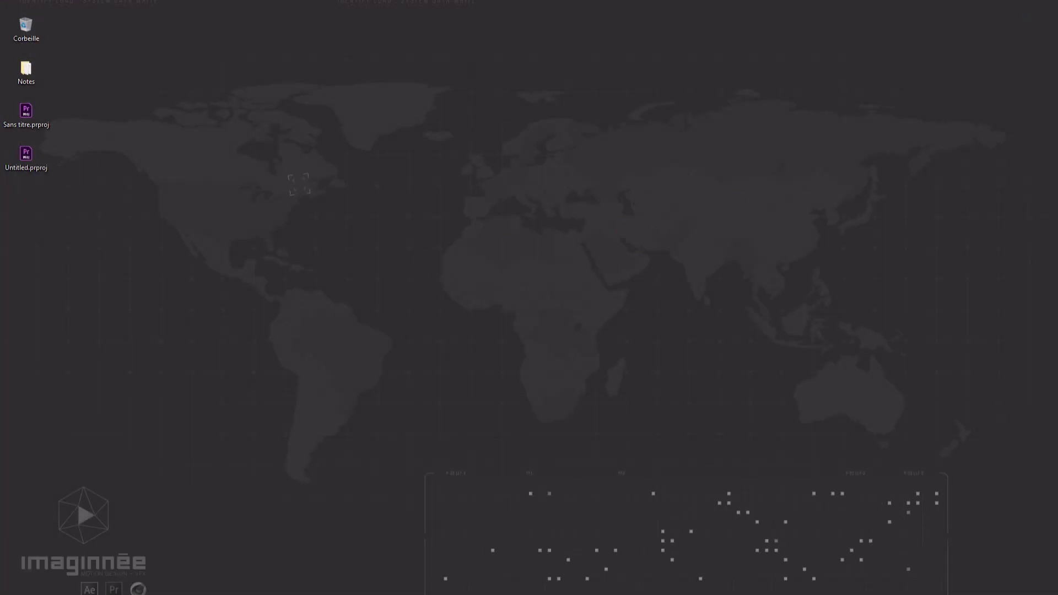
pyautogui.press('super+e')
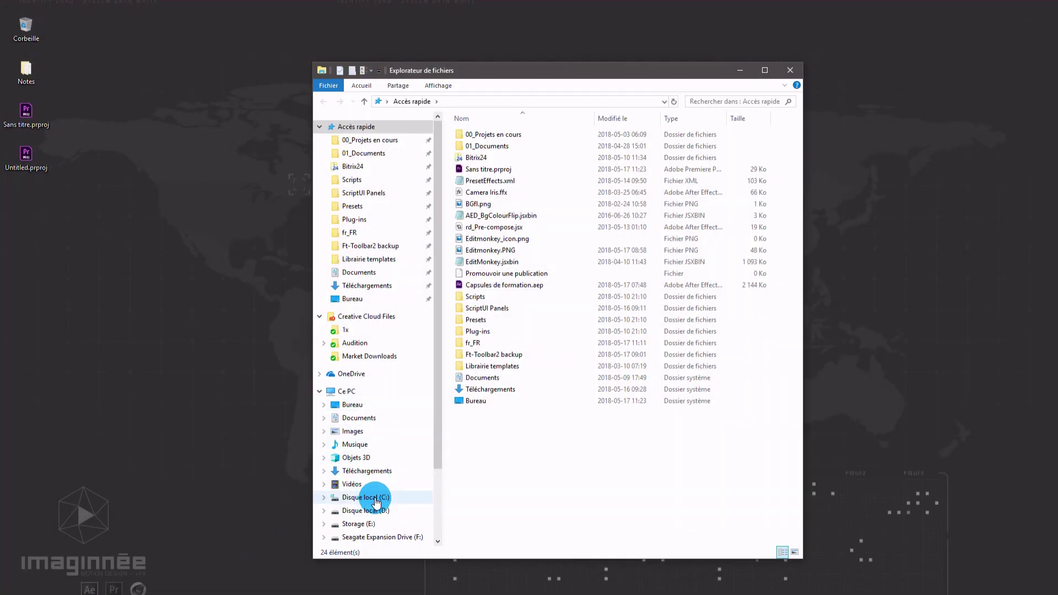
pyautogui.click(377, 500)
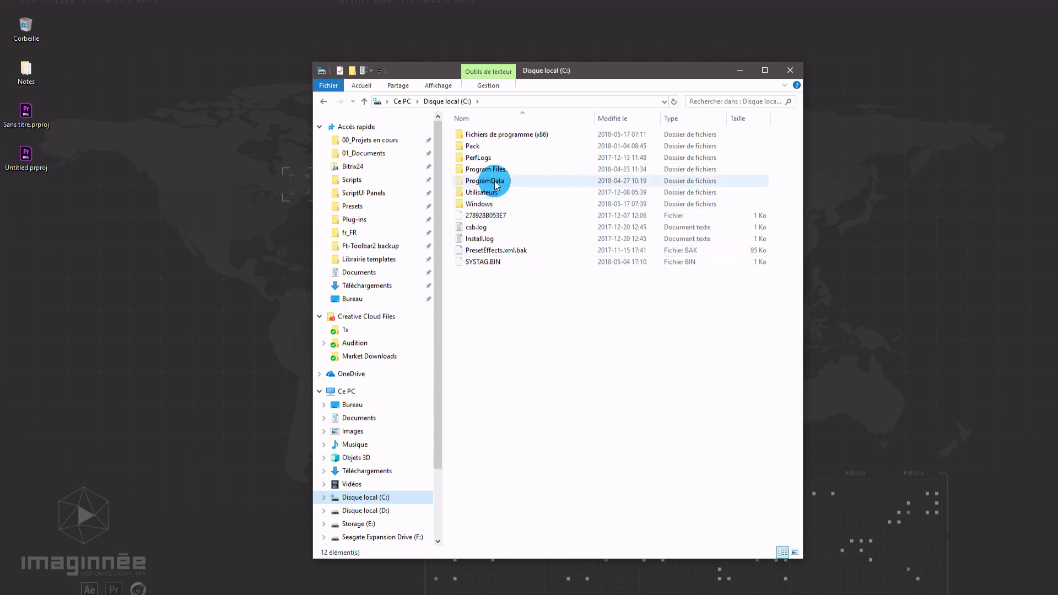
pyautogui.doubleClick(498, 170)
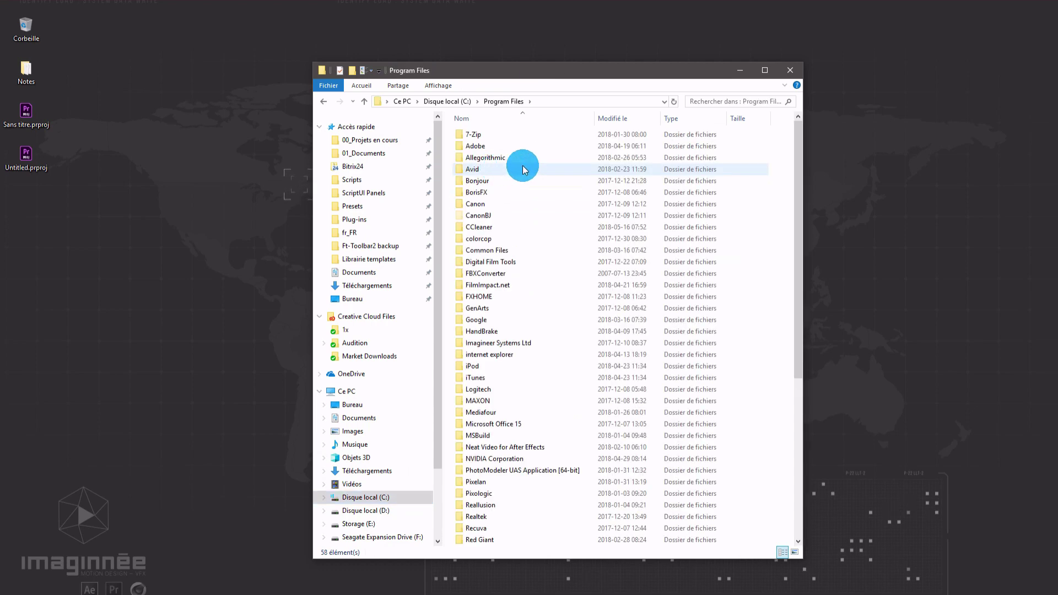
pyautogui.click(483, 146)
pyautogui.doubleClick(483, 147)
# Step: Go into Adobe After Effects CC 2018\Support Files\Dictionaries\fr_FR
pyautogui.click(523, 136)
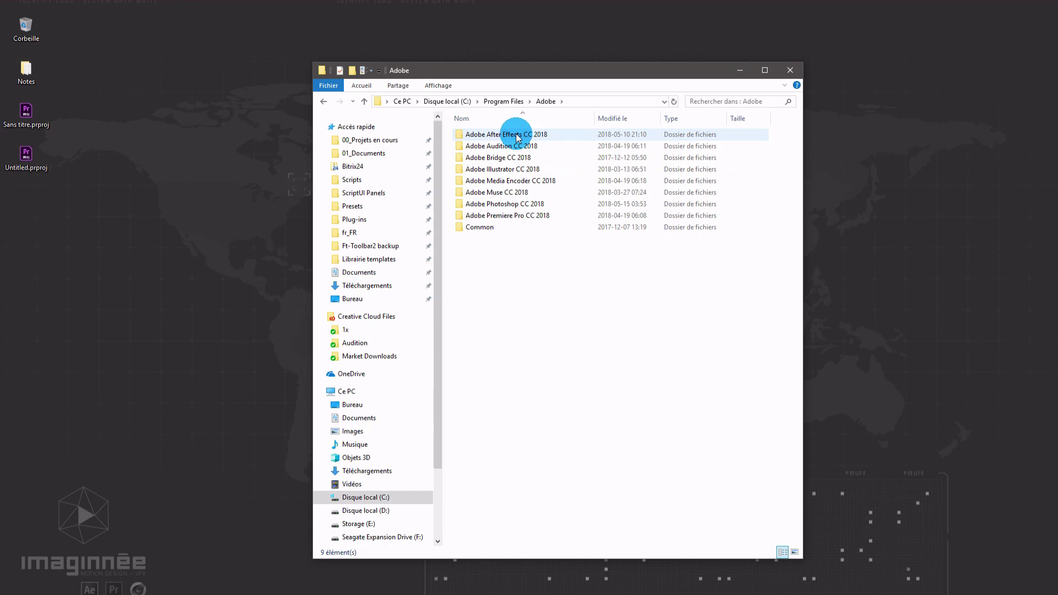
pyautogui.moveTo(513, 137)
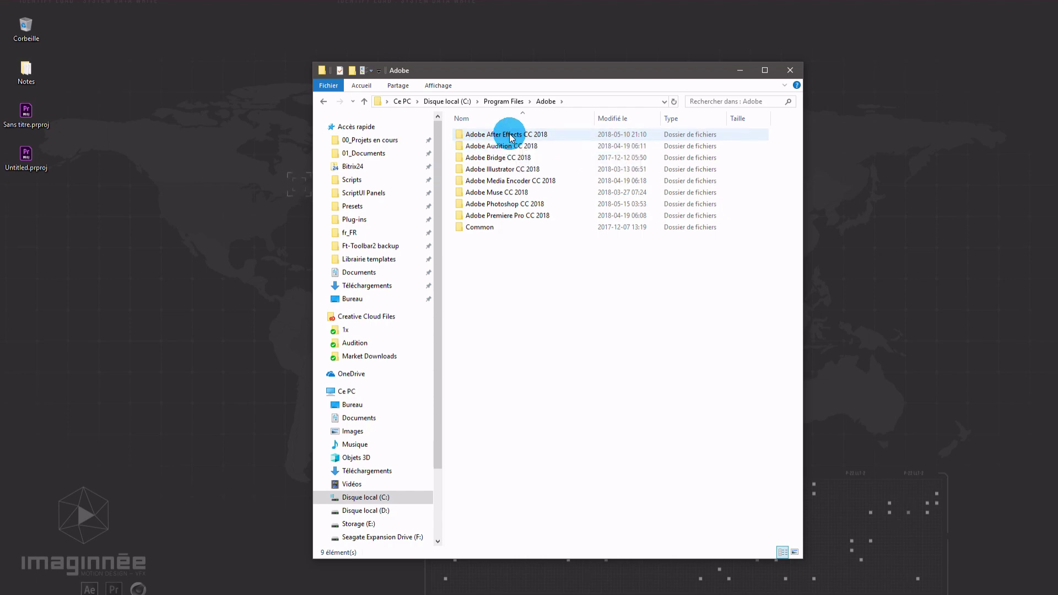
pyautogui.doubleClick(512, 137)
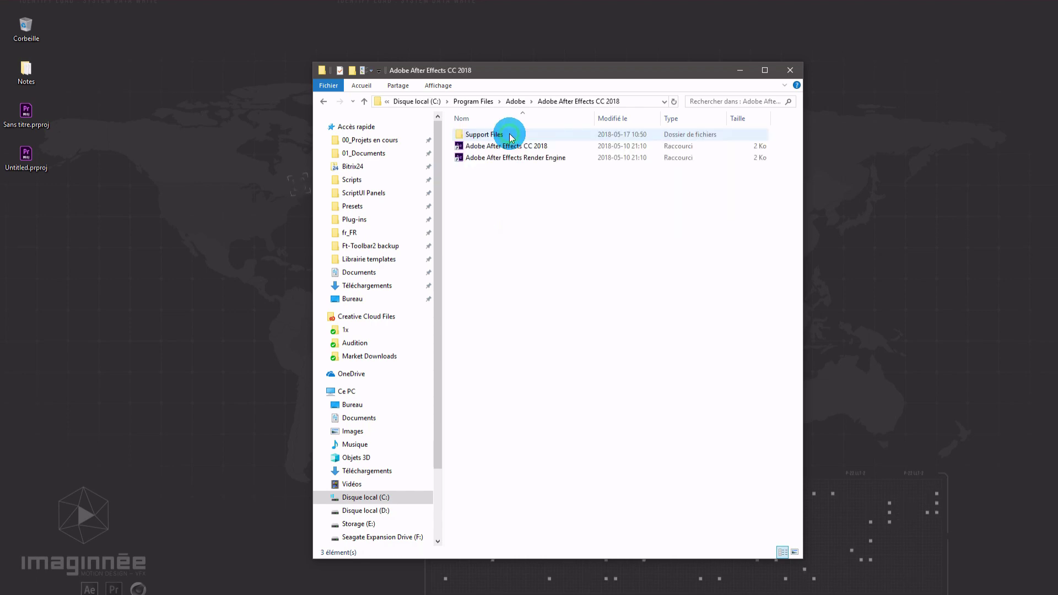
pyautogui.doubleClick(485, 135)
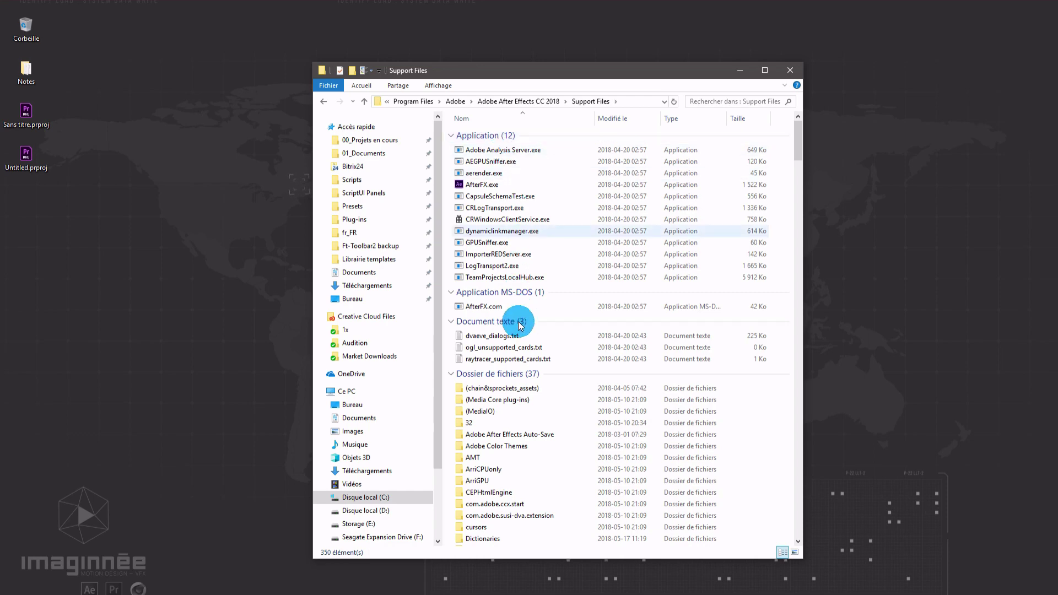
pyautogui.scroll(-6, 518, 347)
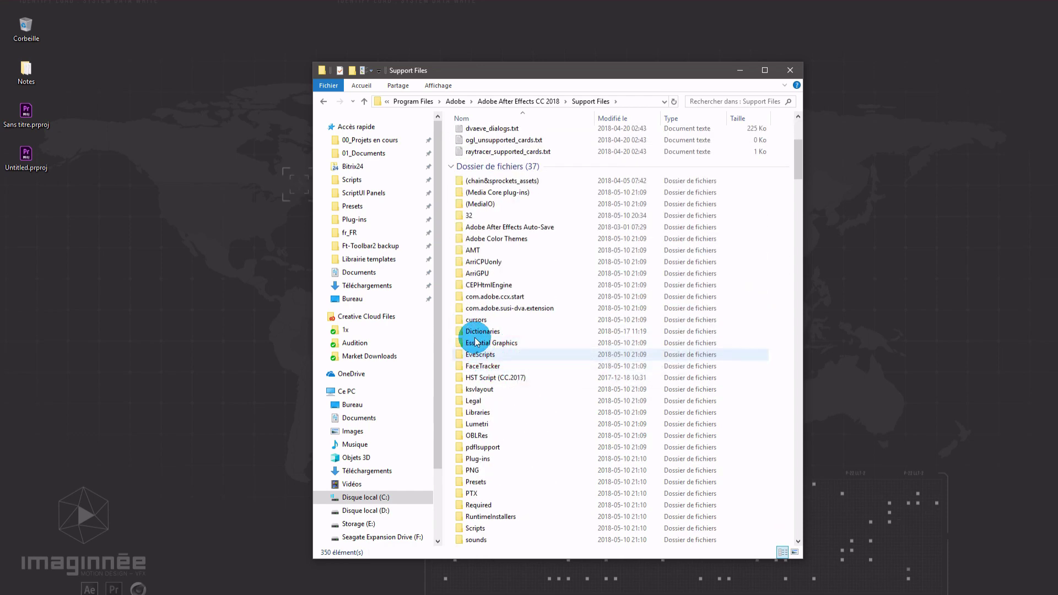
pyautogui.doubleClick(492, 333)
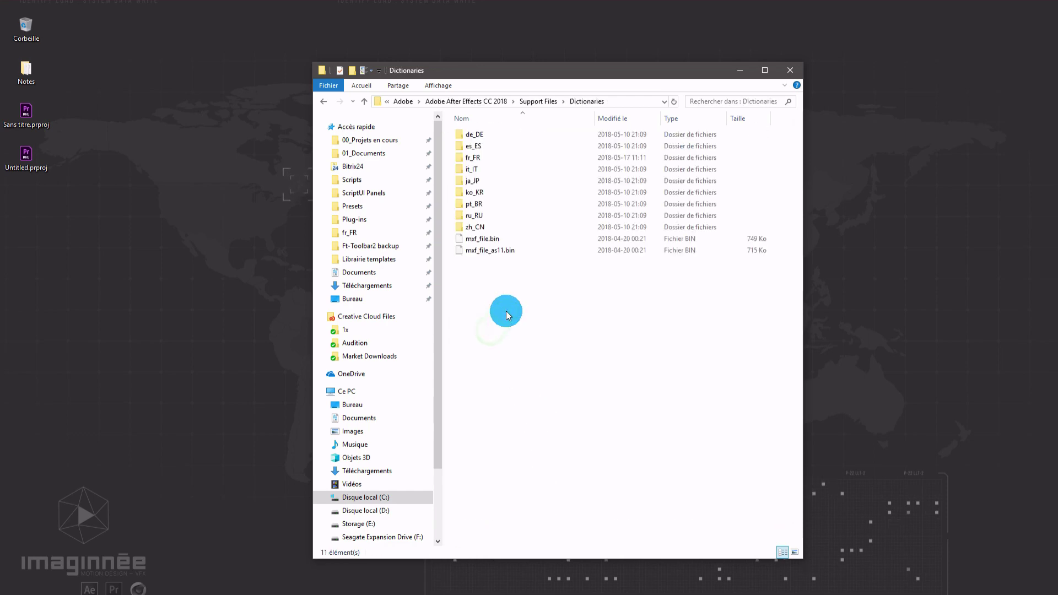
pyautogui.doubleClick(479, 158)
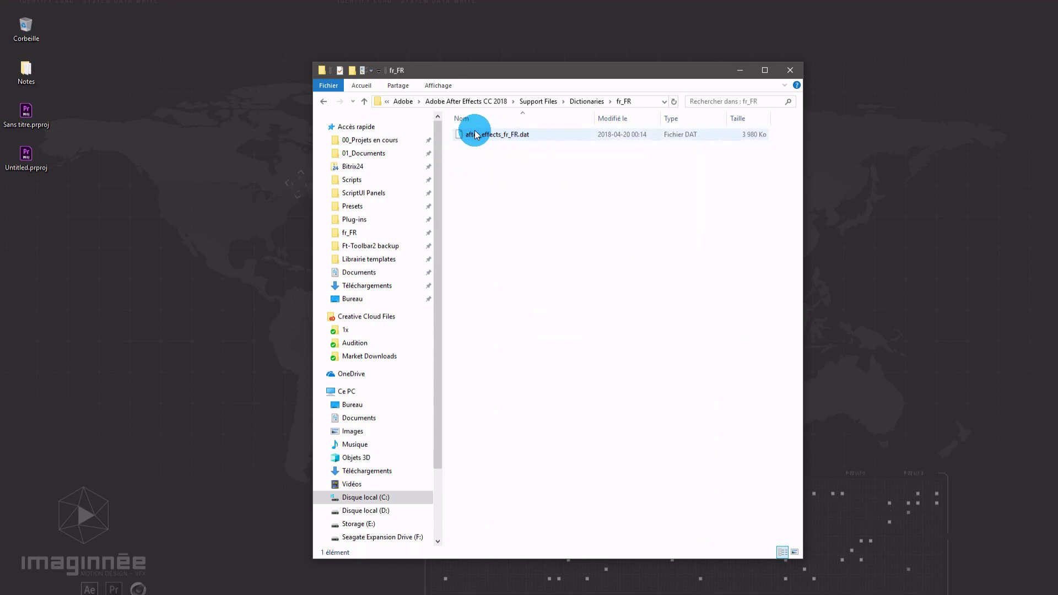
# Step: Rename after_effects_fr_FR.dat to after_effects_fr_FR.org, accepting the extension-change warning
pyautogui.rightClick(527, 137)
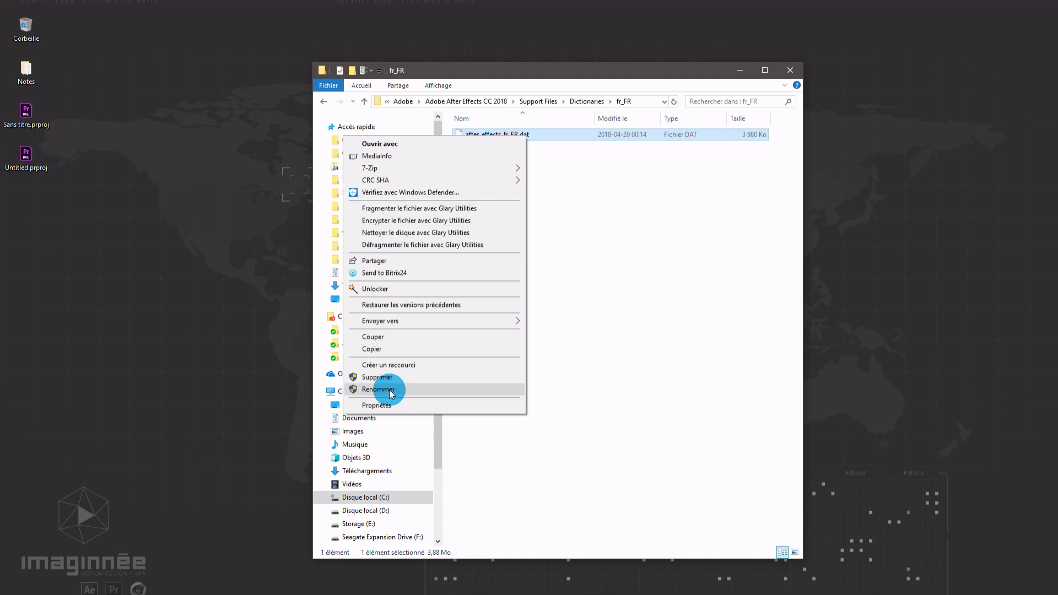
pyautogui.click(390, 390)
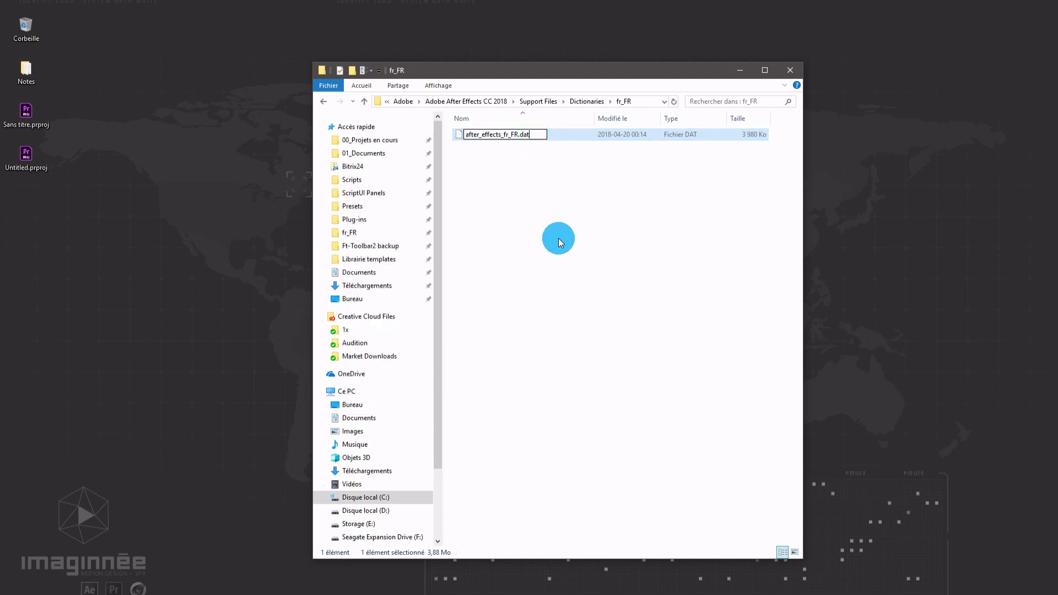
pyautogui.press('BackSpace')
pyautogui.press('BackSpace')
pyautogui.press('BackSpace')
pyautogui.write('or')
pyautogui.write('g')
pyautogui.press('Return')
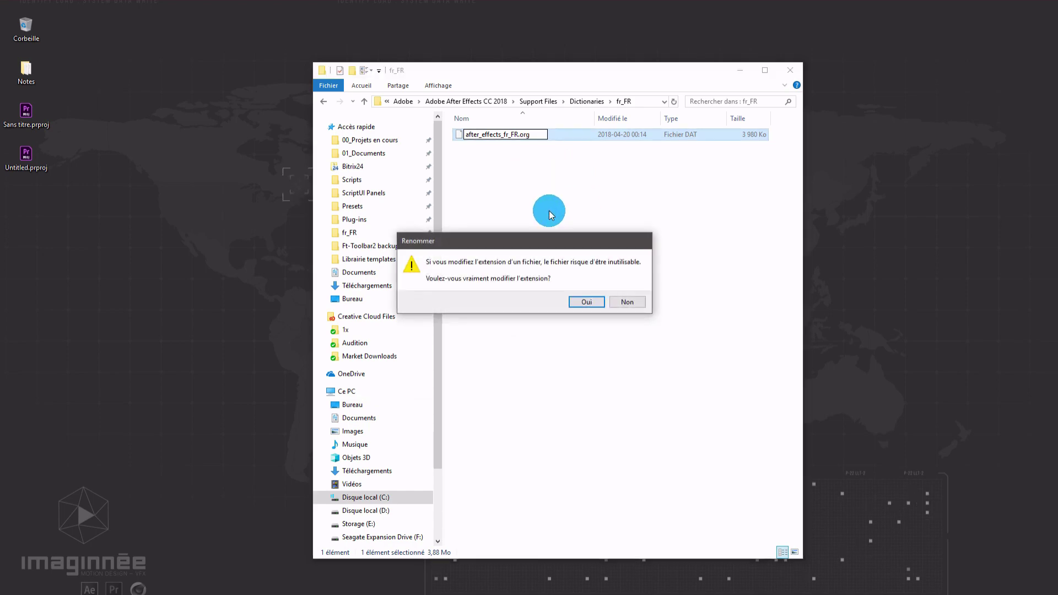
pyautogui.click(587, 302)
pyautogui.click(518, 165)
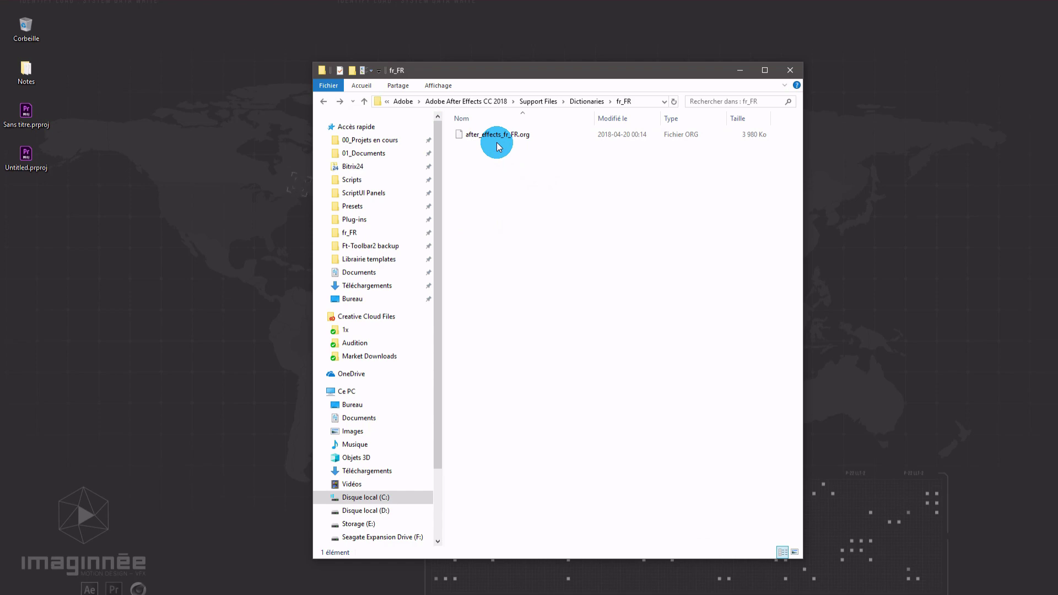
pyautogui.click(403, 102)
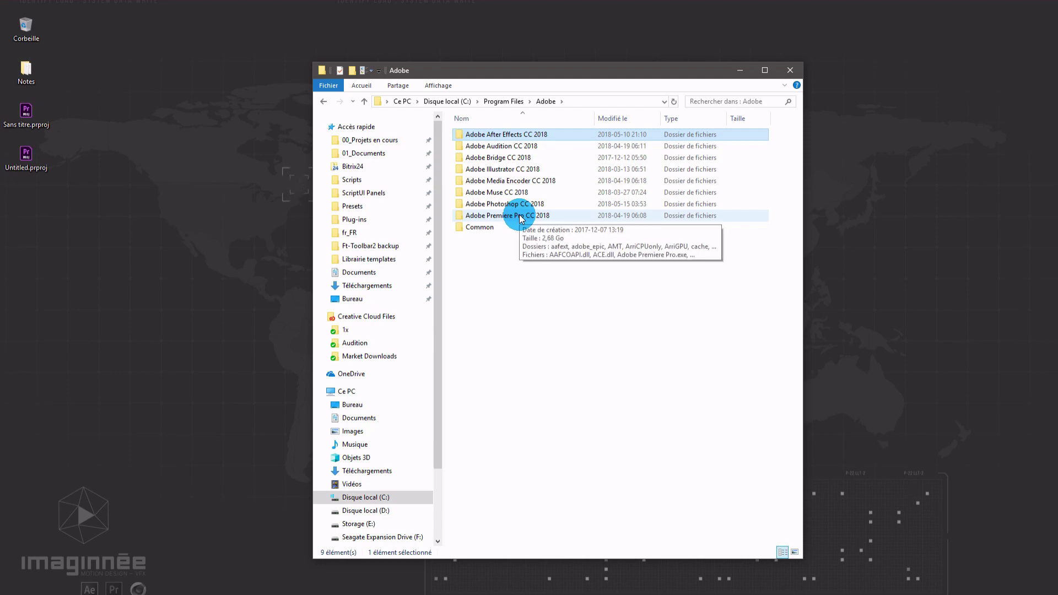
# Step: Navigate to Adobe Premiere Pro CC 2018\Dictionaries and inspect the fr_FR folder
pyautogui.doubleClick(520, 216)
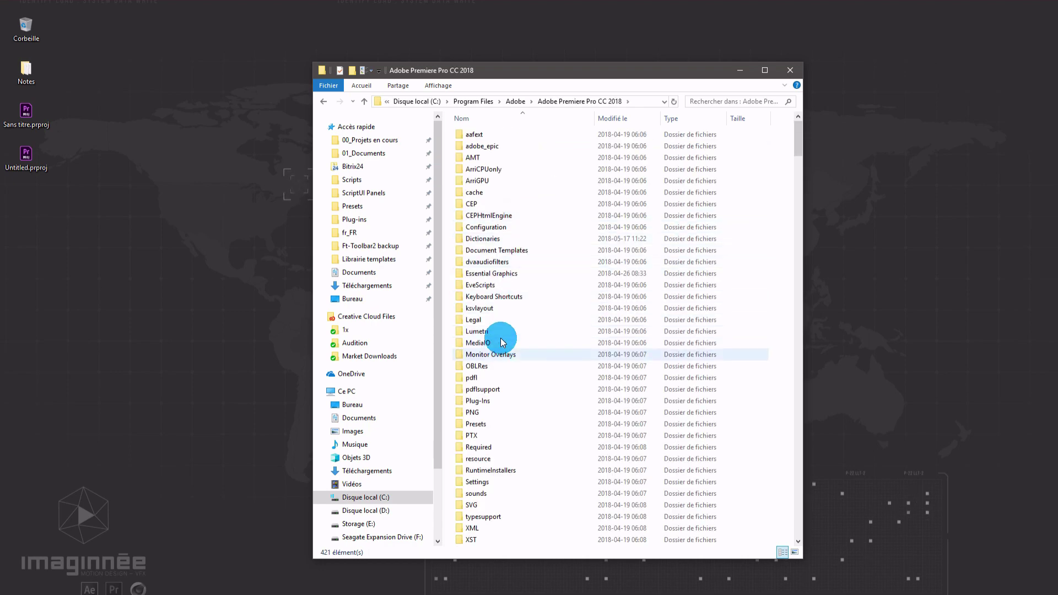
pyautogui.doubleClick(498, 240)
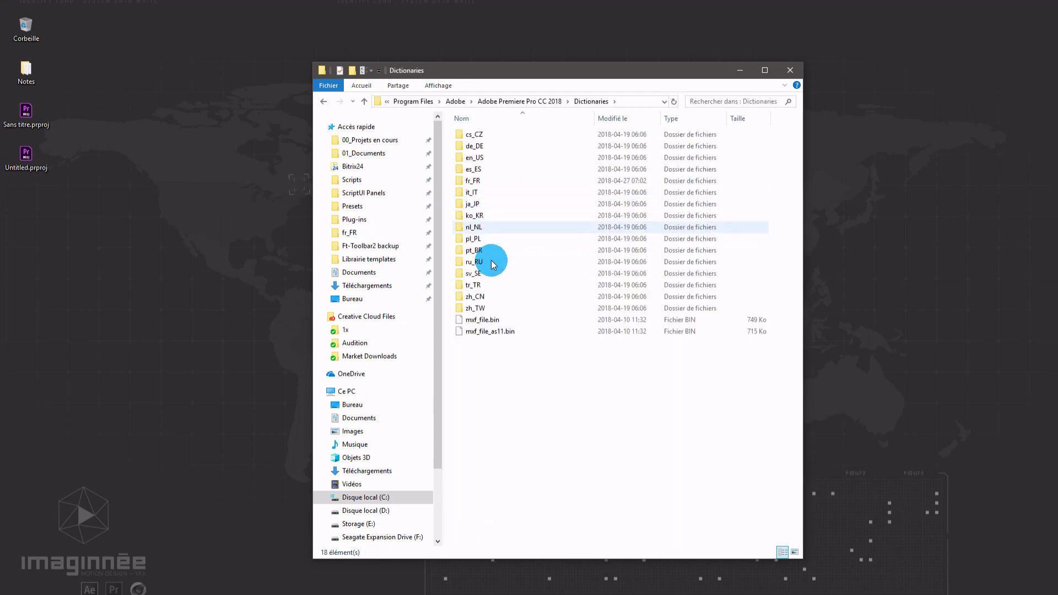
pyautogui.doubleClick(483, 182)
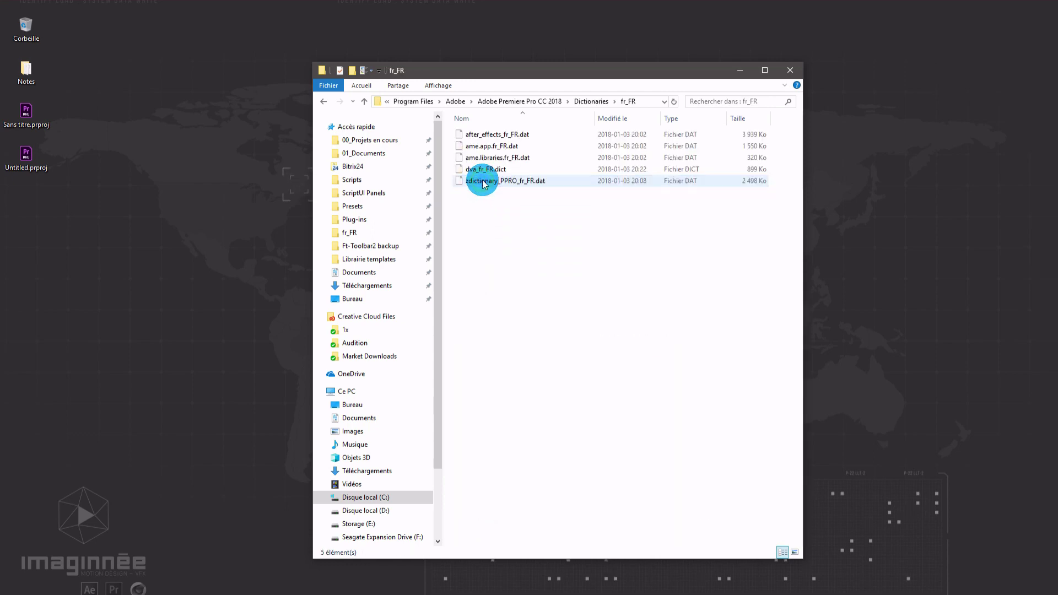
pyautogui.click(364, 102)
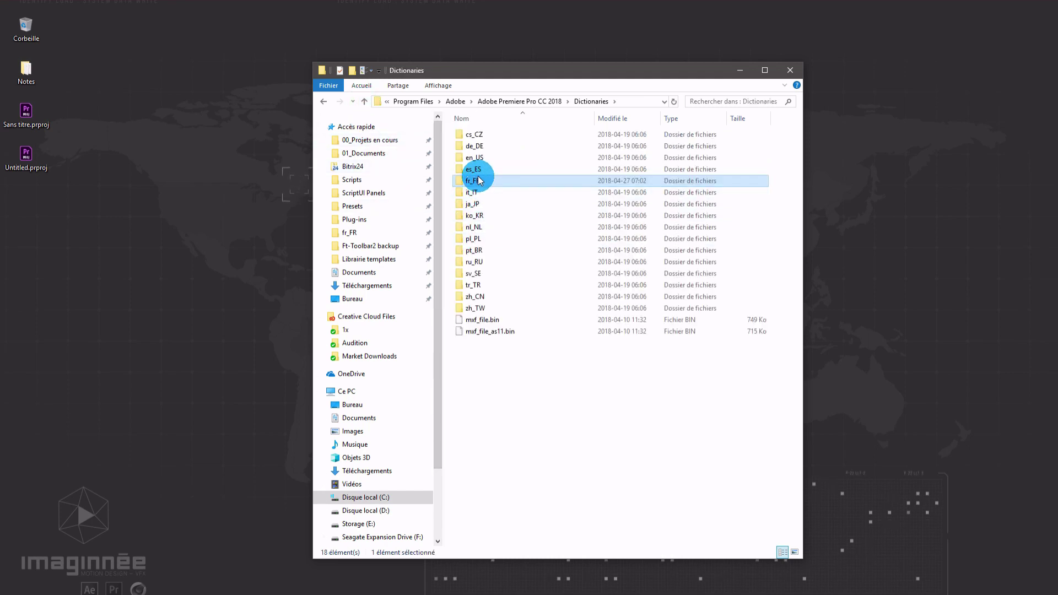
# Step: Rename the fr_FR folder to xfr_FR and close File Explorer
pyautogui.rightClick(477, 181)
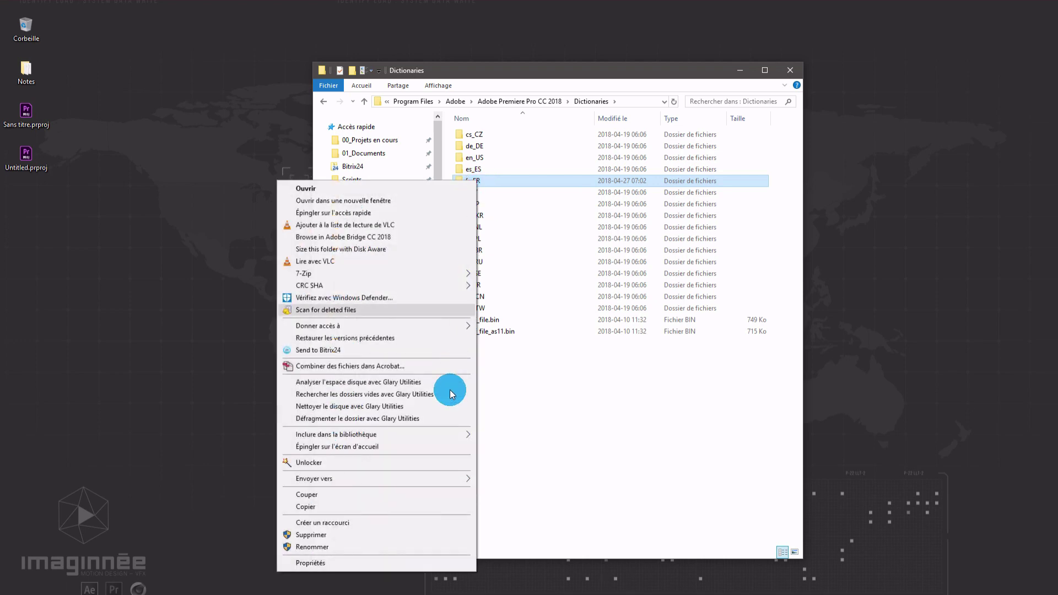
pyautogui.click(331, 547)
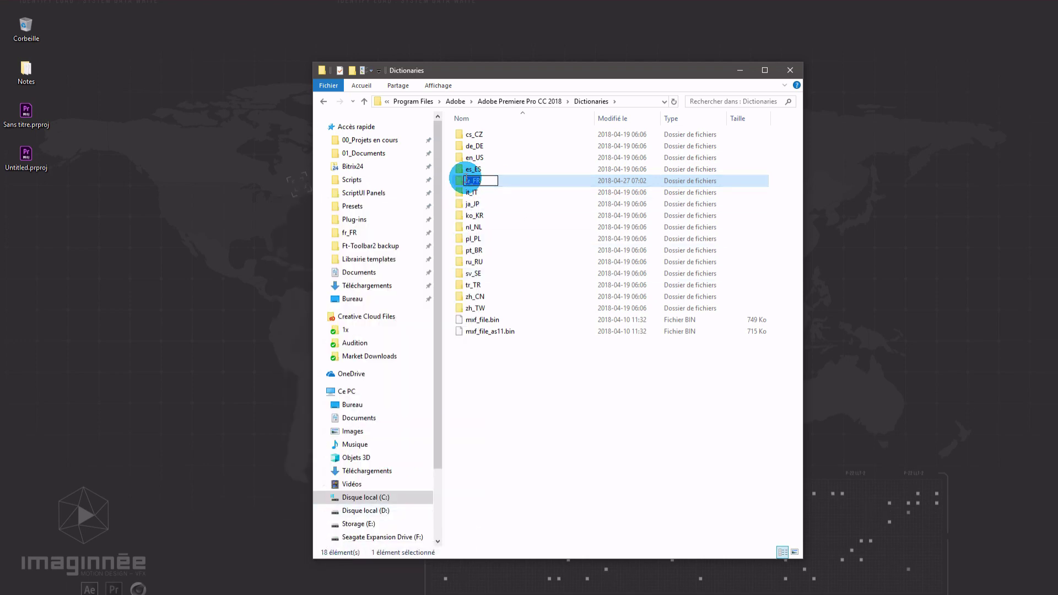
pyautogui.write('x')
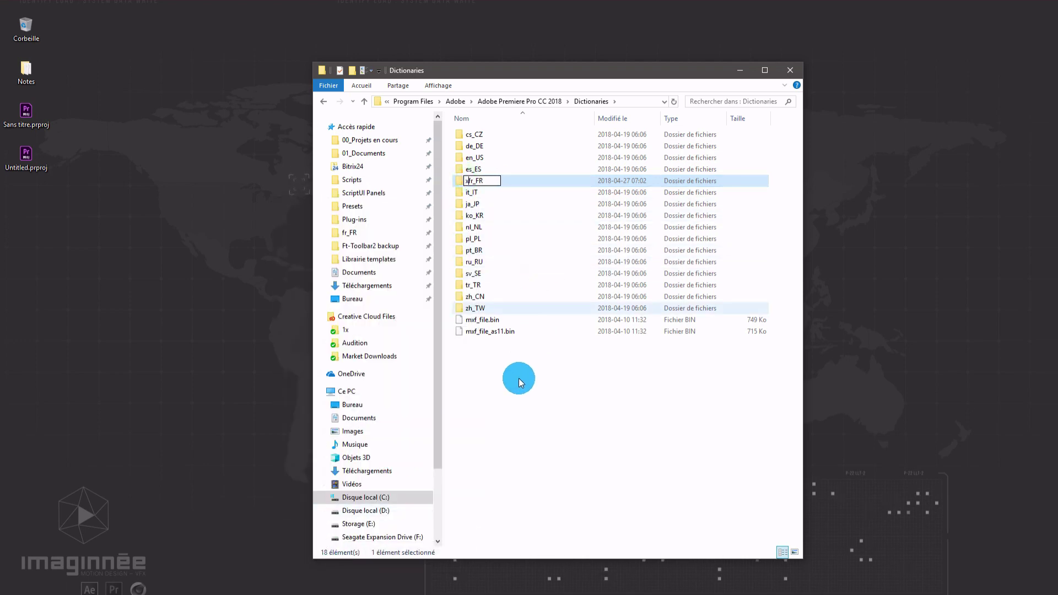
pyautogui.click(518, 378)
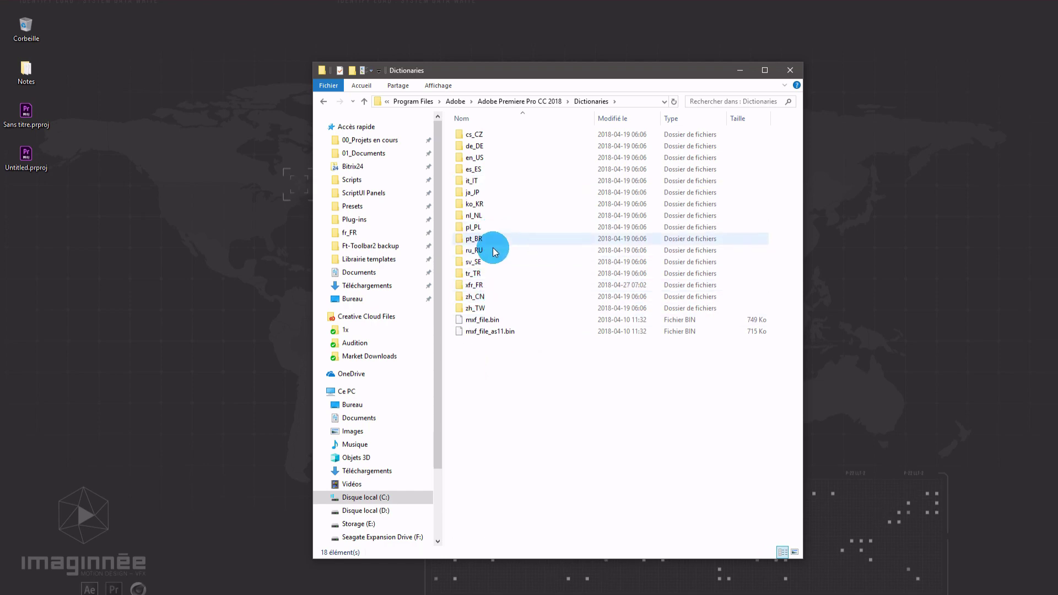
pyautogui.click(792, 70)
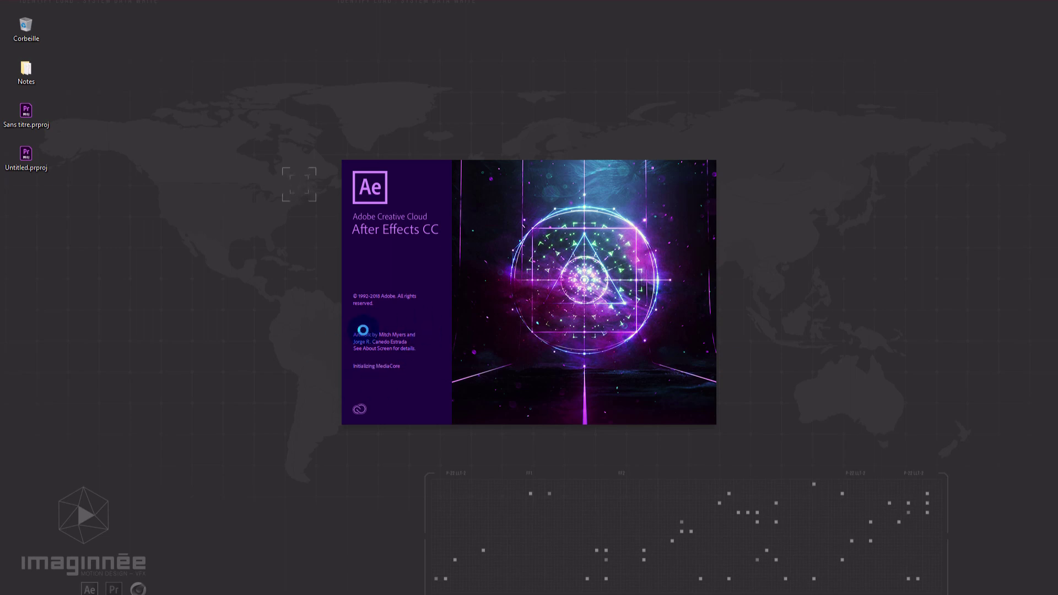
# Step: Launch After Effects CC 2018, confirm the Composition menu reads in English, then quit
pyautogui.click(759, 310)
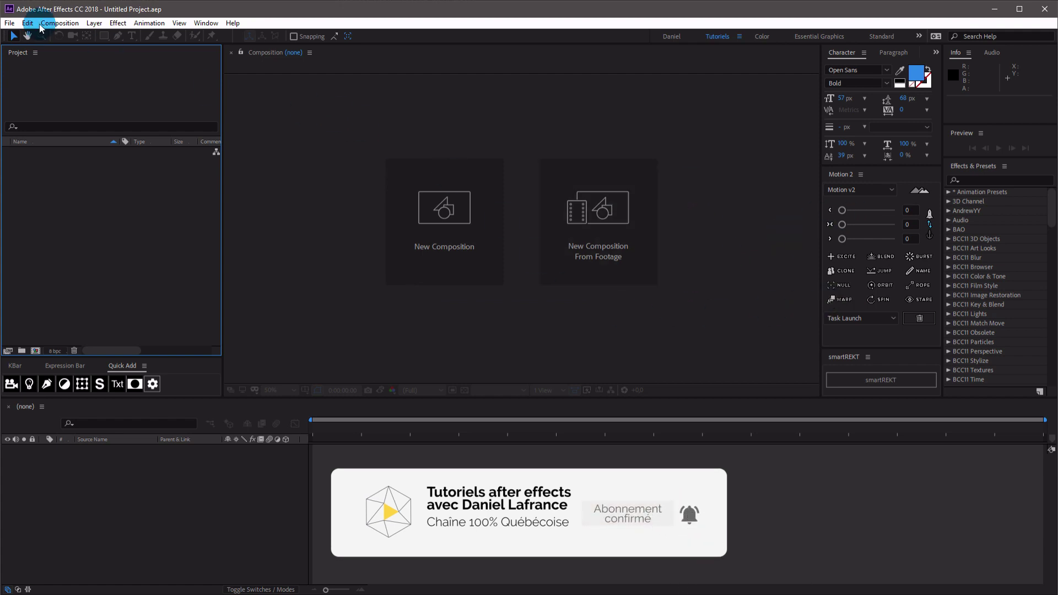
pyautogui.click(60, 23)
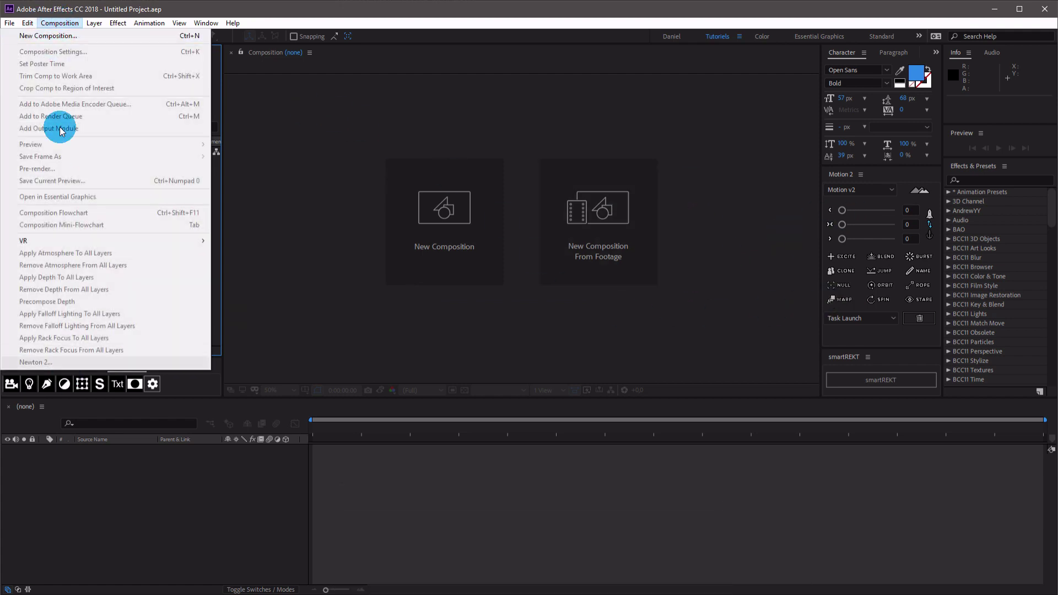
pyautogui.click(249, 514)
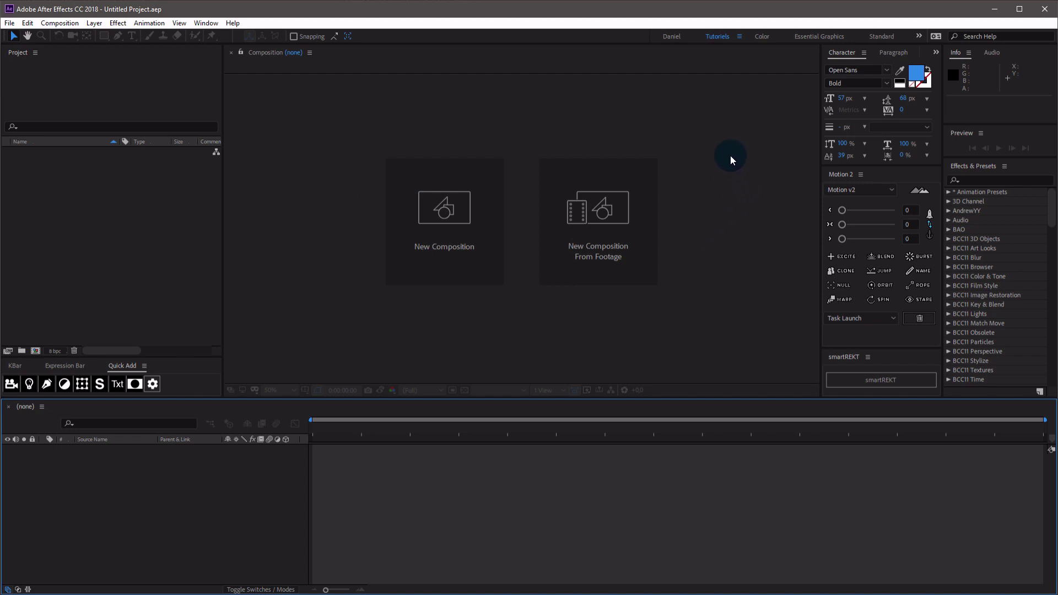
pyautogui.click(1046, 10)
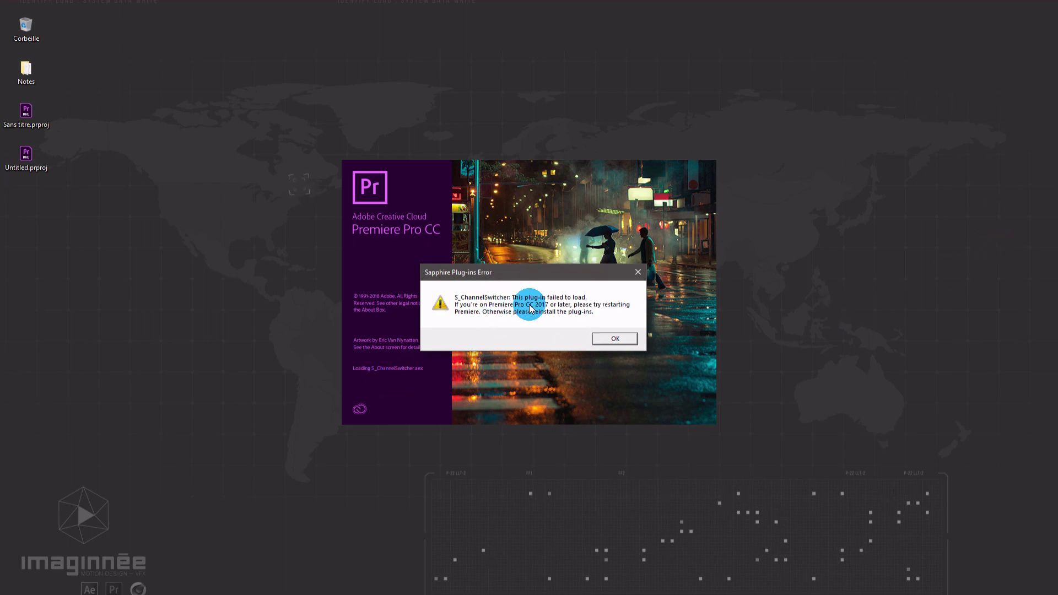
# Step: Dismiss the Sapphire Plug-ins Error so Premiere Pro CC 2018 finishes launching
pyautogui.click(616, 339)
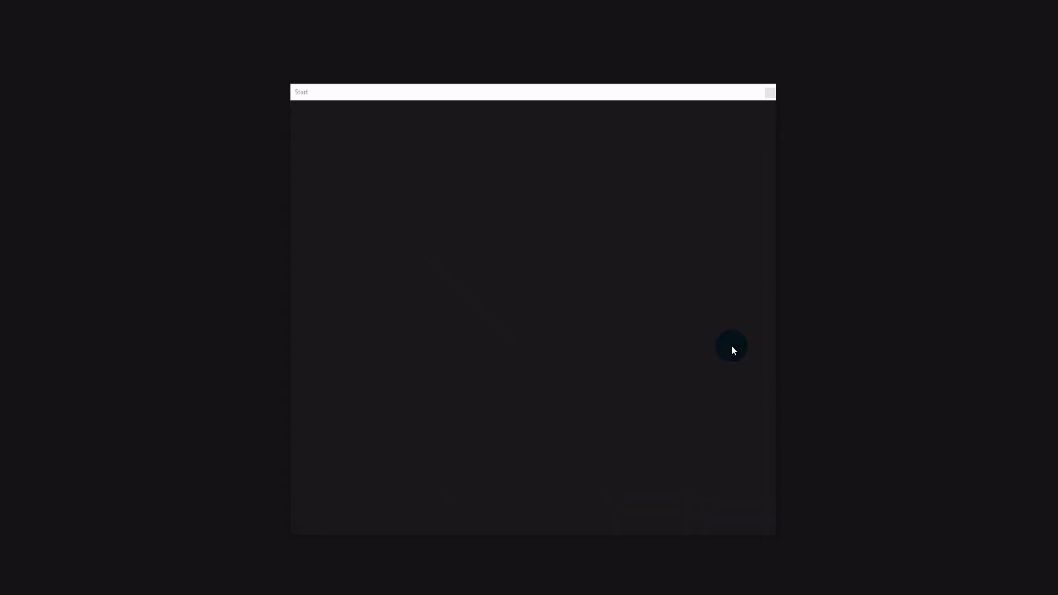
# Step: Close Premiere Pro's English Start window listing recent projects
pyautogui.click(771, 95)
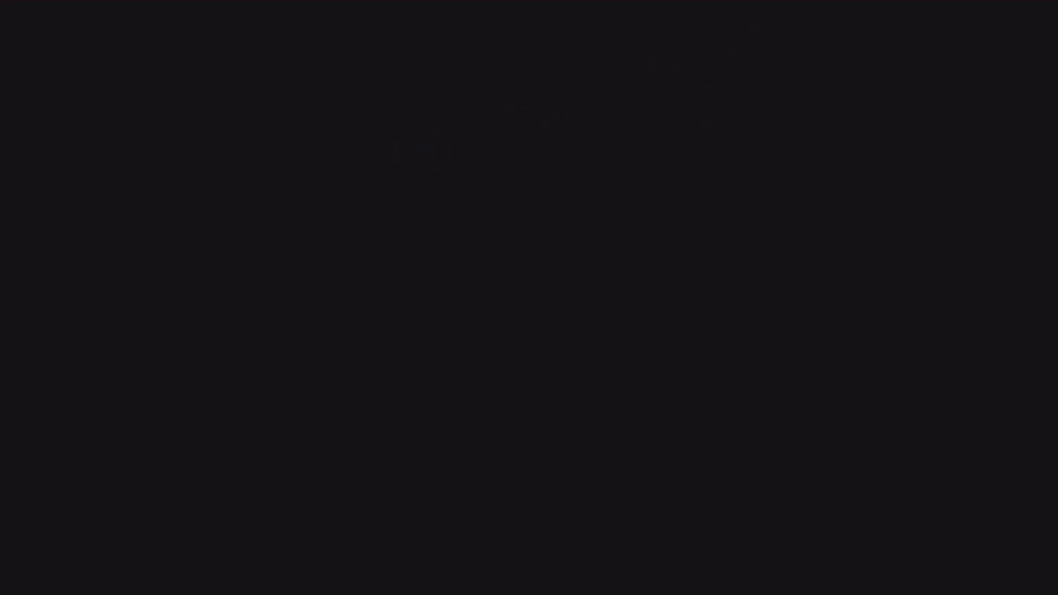